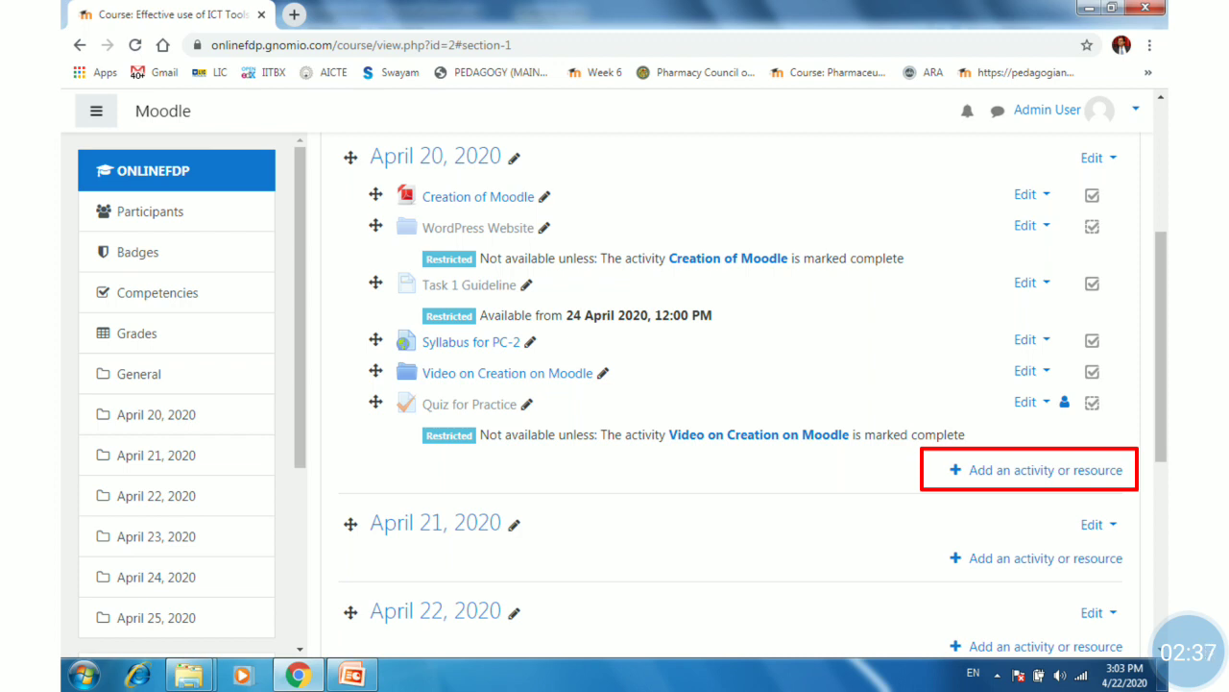
# - Add a new Assignment activity to the April 20, 2020 section
pyautogui.click(1045, 469)
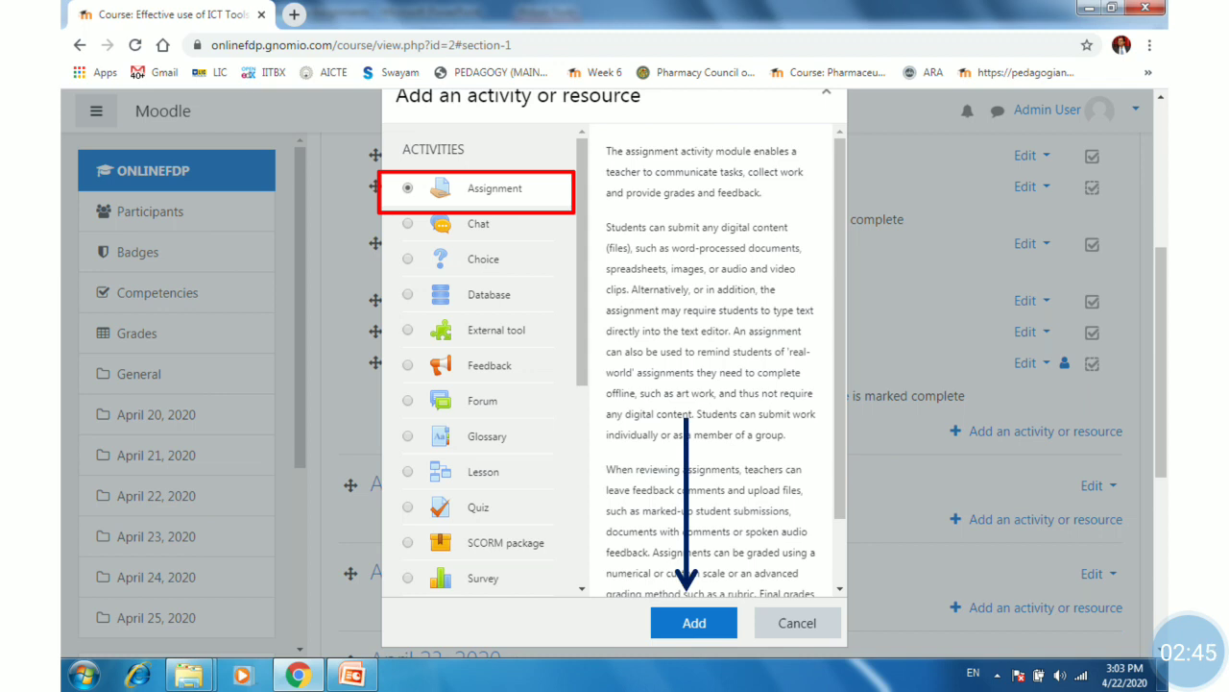
pyautogui.press('Return')
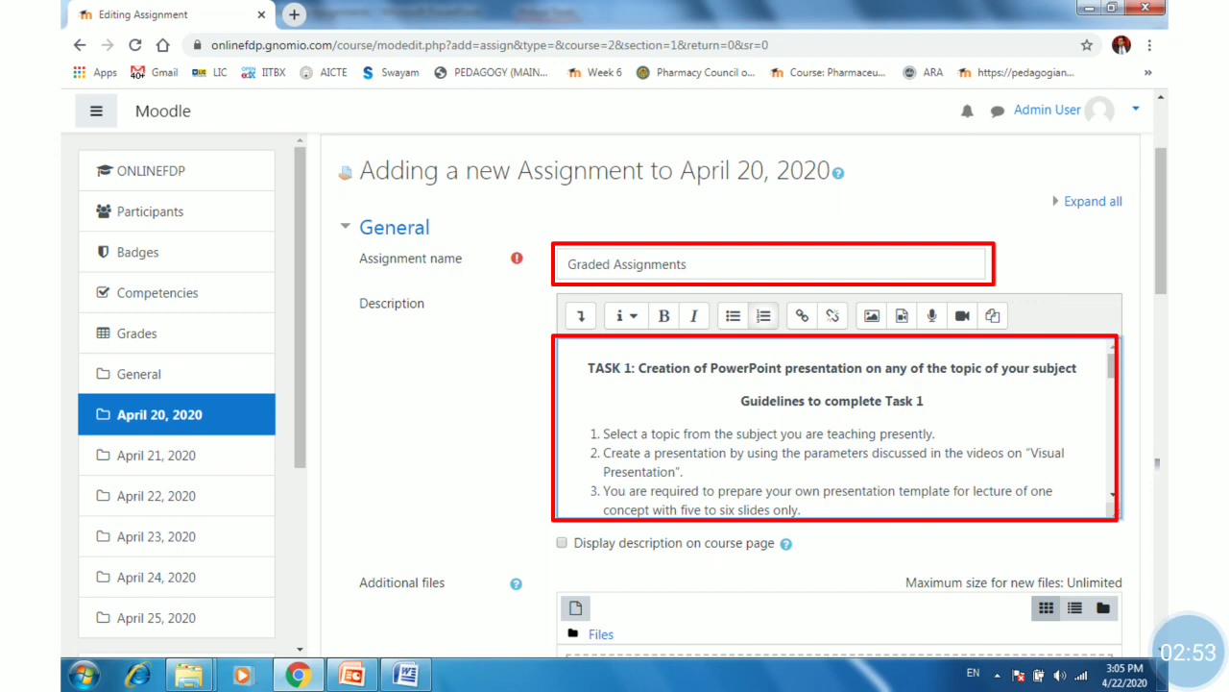
# - Scroll down the assignment form to the Availability and submission type settings
pyautogui.scroll(-5, 730, 385)
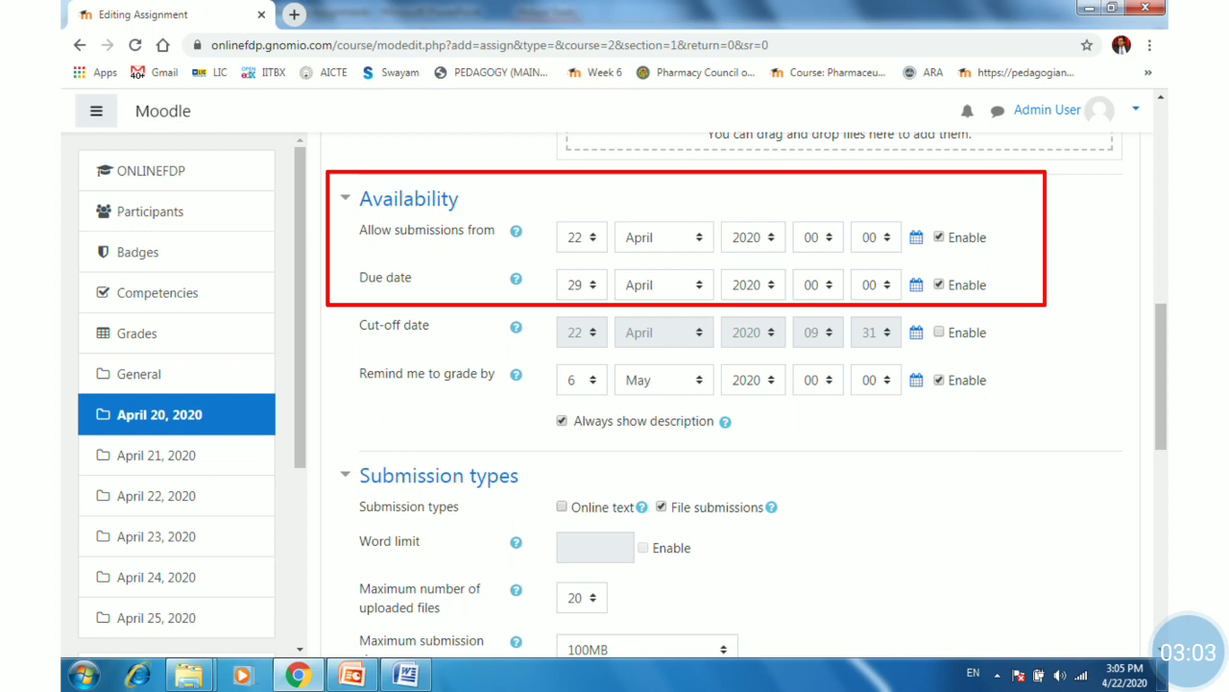
pyautogui.scroll(-3, 720, 384)
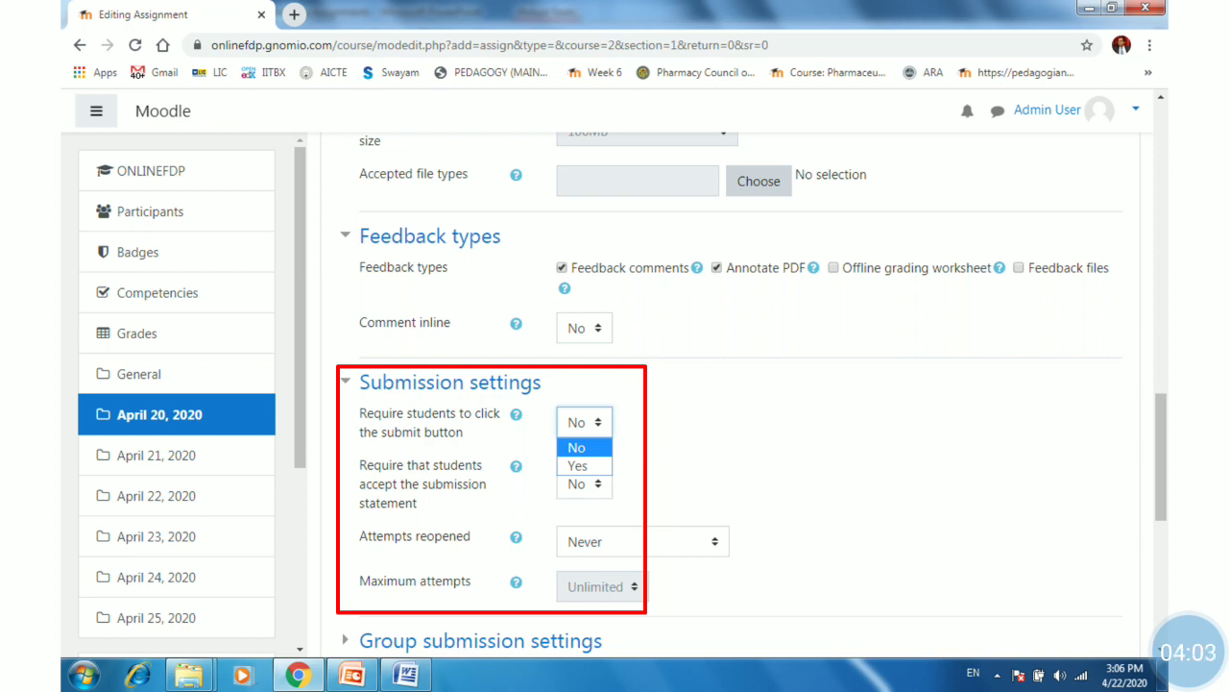
# - Require students to click the submit button and set the grading method to Rubric
pyautogui.click(577, 465)
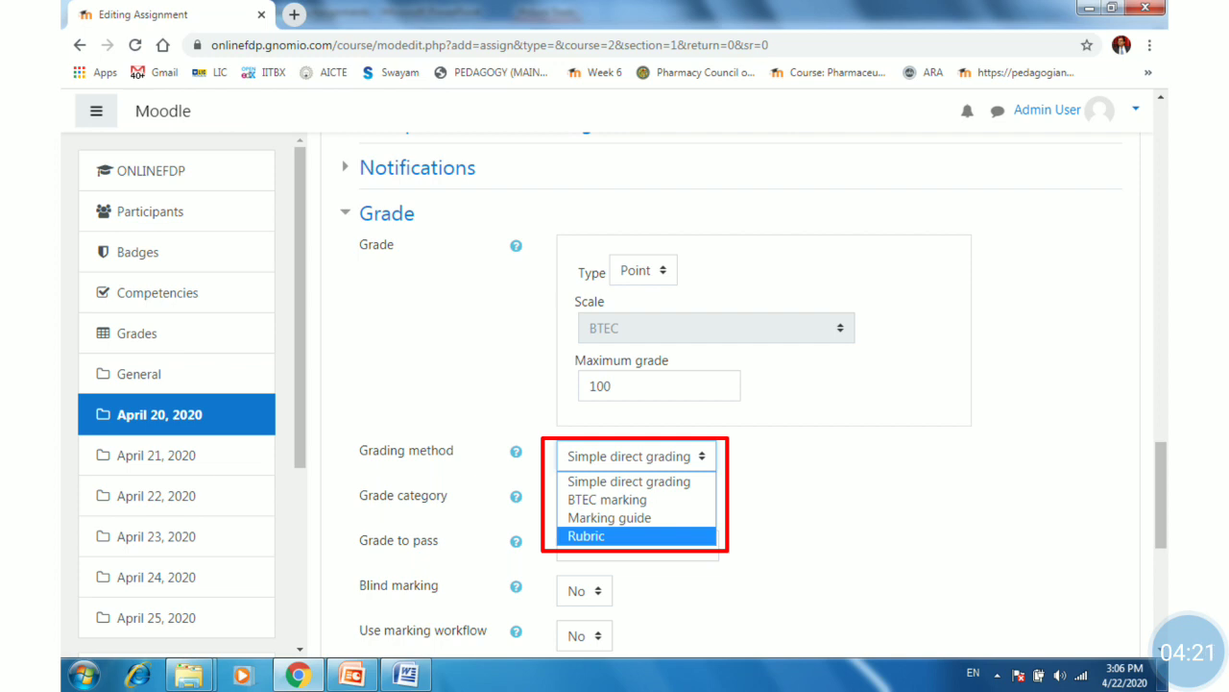
pyautogui.press('Return')
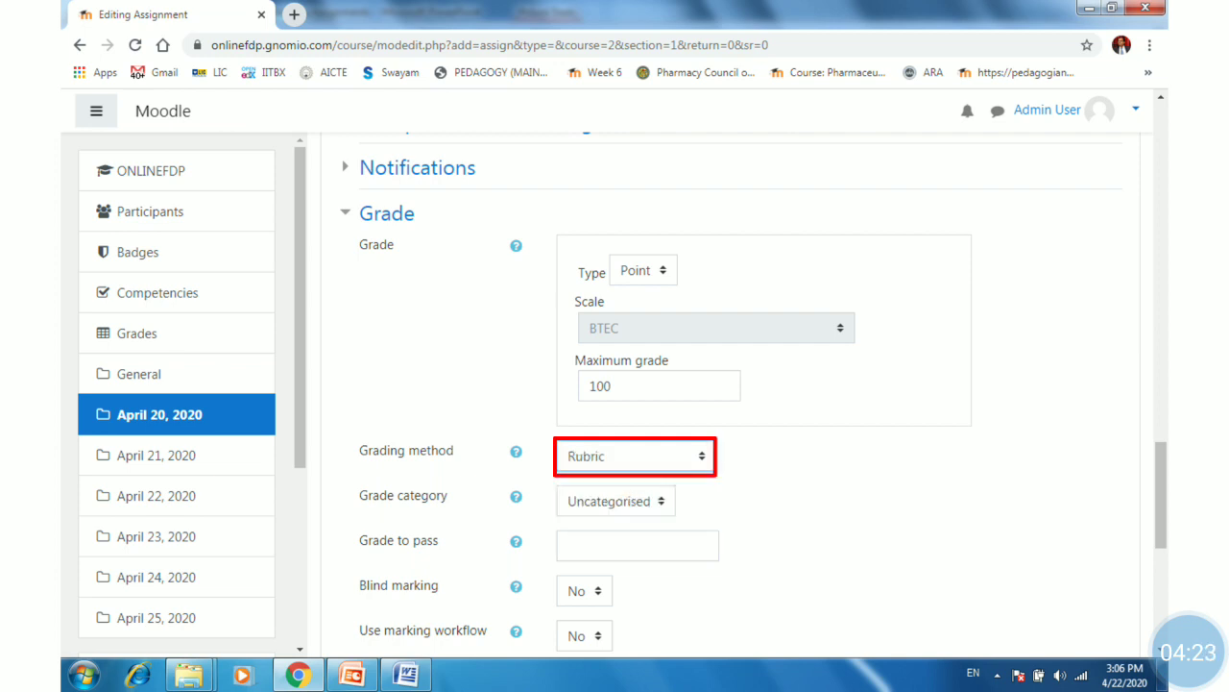
pyautogui.scroll(-5, 739, 384)
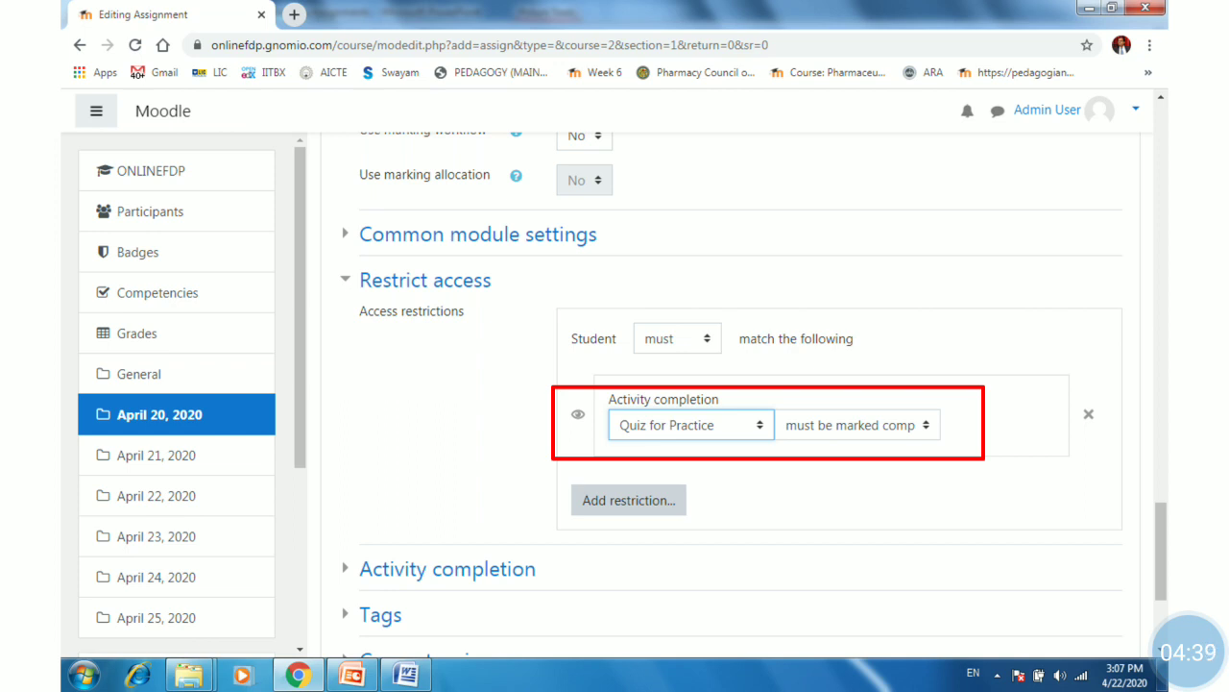
# - Scroll to the bottom of the Graded Assignments form where the save buttons are
pyautogui.scroll(-3, 730, 384)
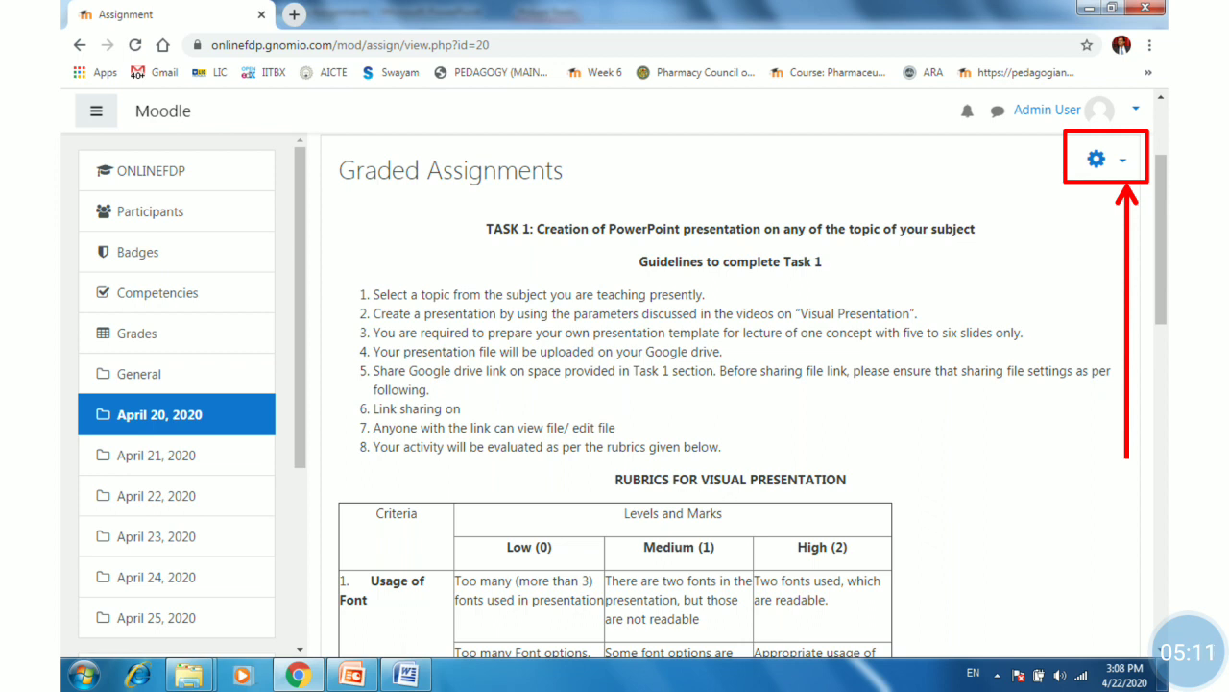
# - Open the Graded Assignments administration gear menu to reach Advanced grading
pyautogui.click(1096, 158)
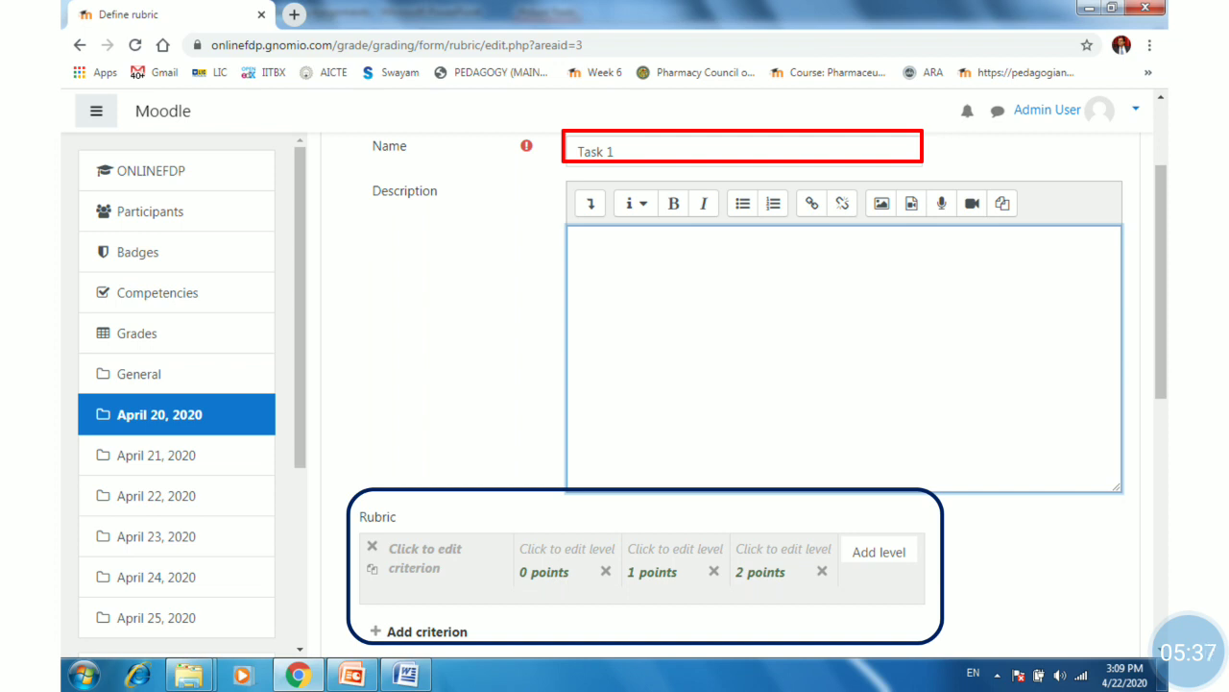
# - Create criterion 'Usage of Font' with font-count level descriptions, then add a blank second criterion
pyautogui.scroll(-3, 721, 384)
pyautogui.click(425, 557)
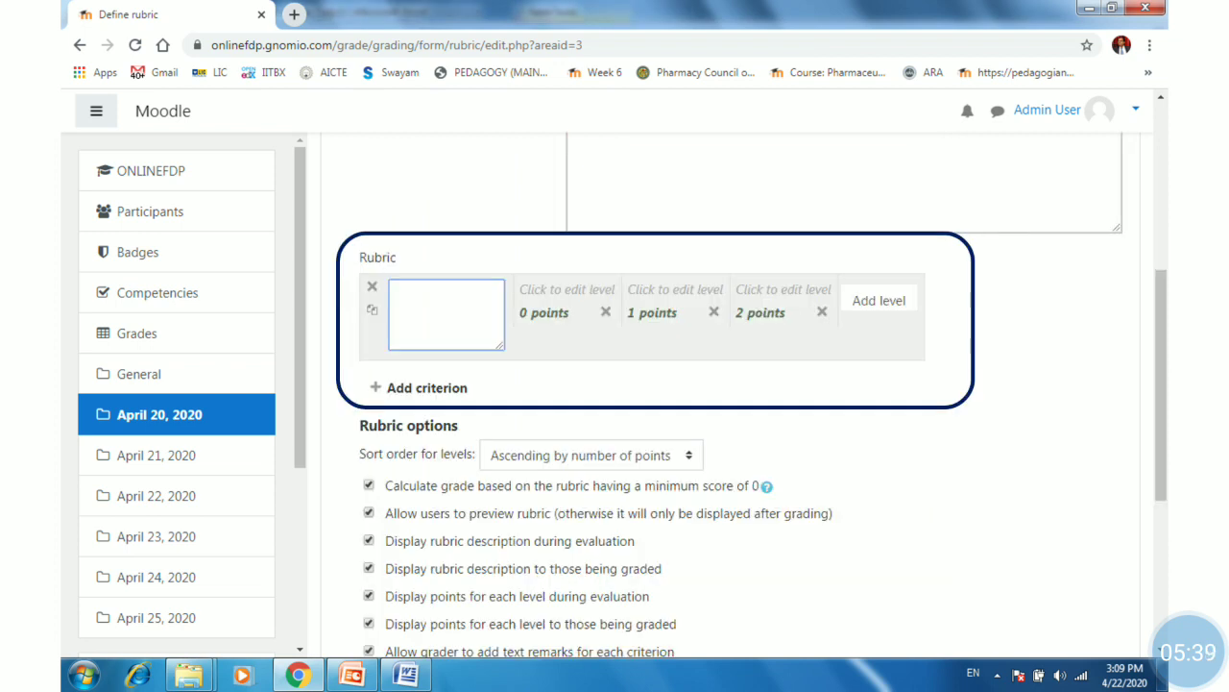
pyautogui.write('Usage of Font')
pyautogui.click(562, 295)
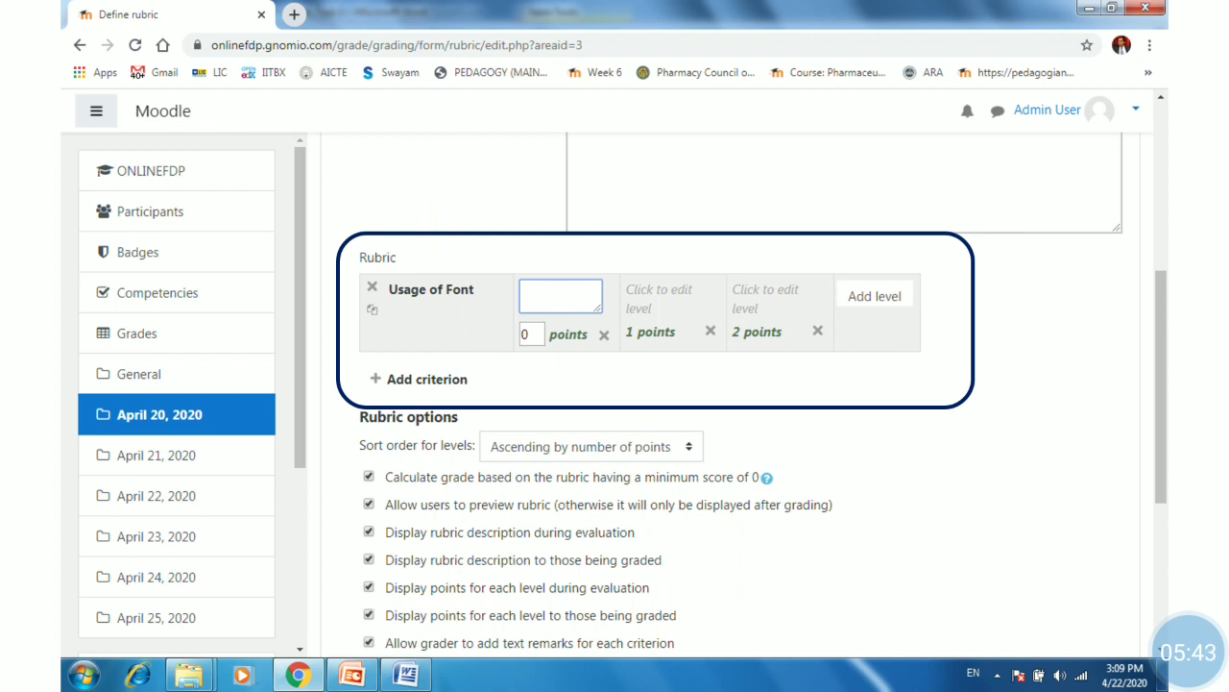
pyautogui.write('Too many (more than 3) fonts used in presentation')
pyautogui.click(659, 297)
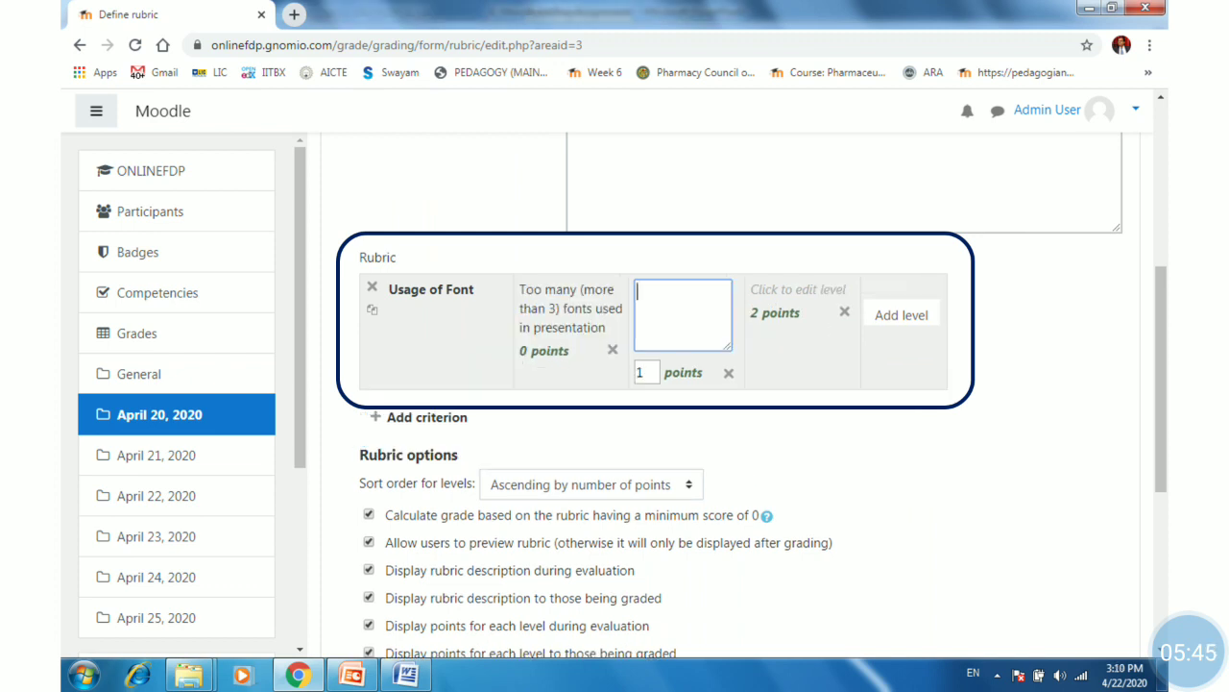
pyautogui.write('There are two fonts in the presentation, but those are not readable')
pyautogui.click(814, 332)
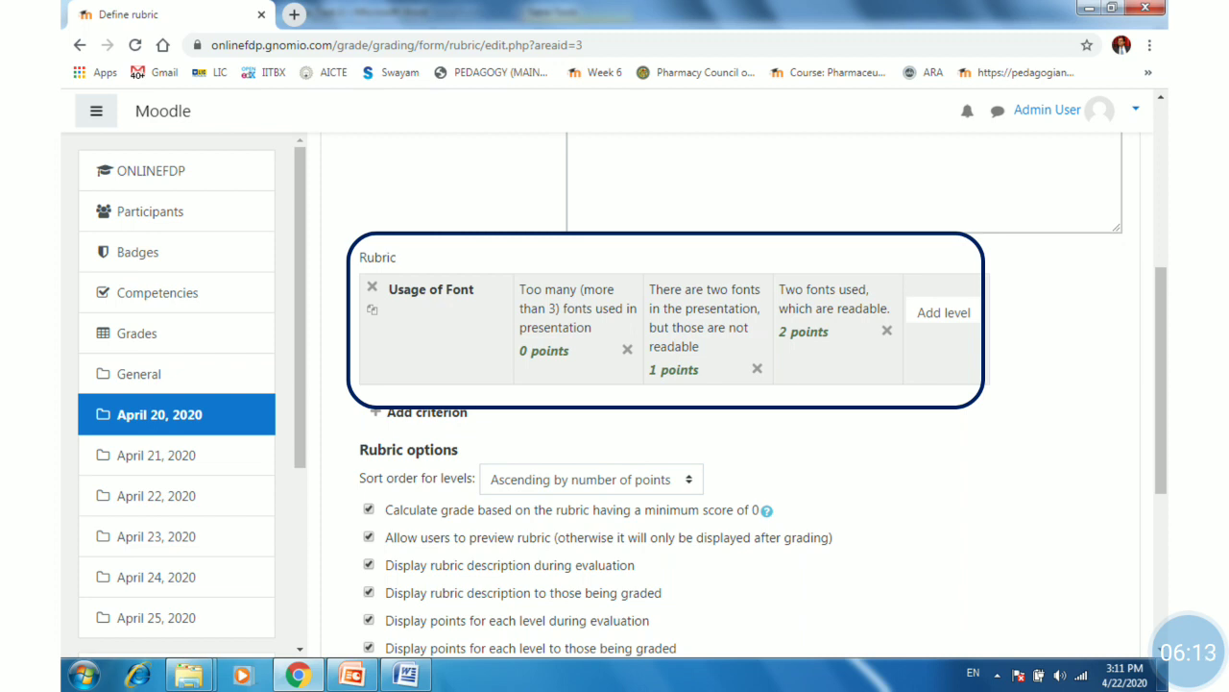
pyautogui.click(420, 412)
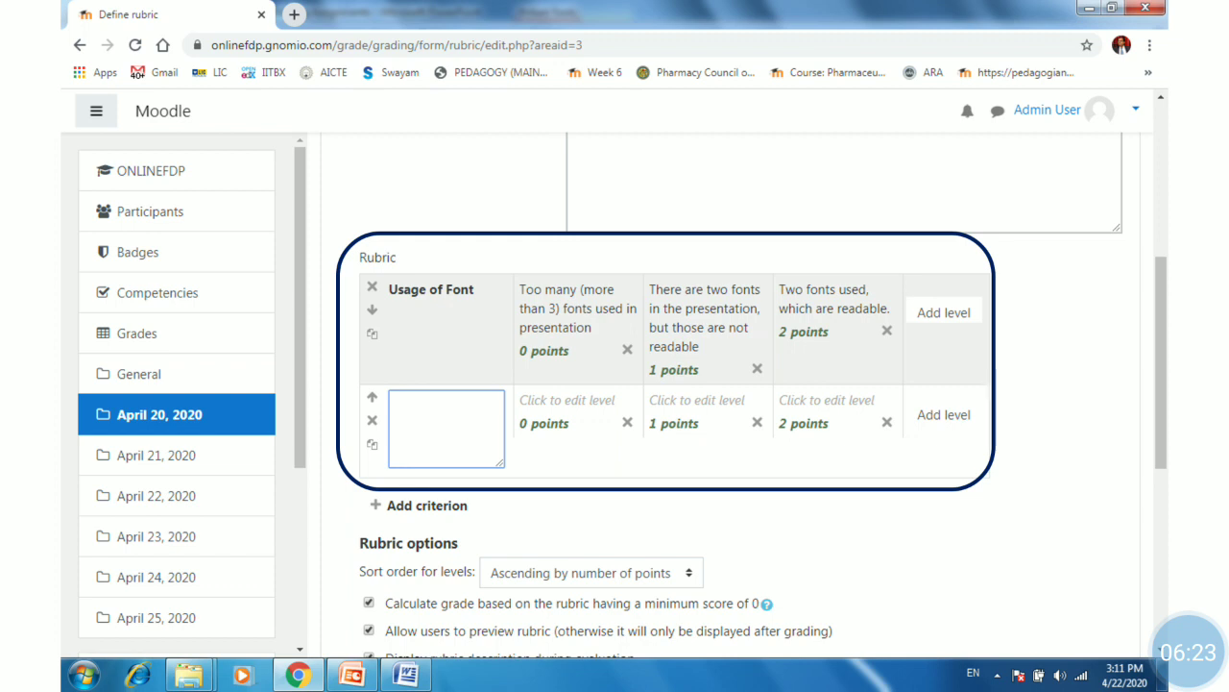
# - Scroll down to the Task 1 rubric's save buttons
pyautogui.scroll(-5, 730, 384)
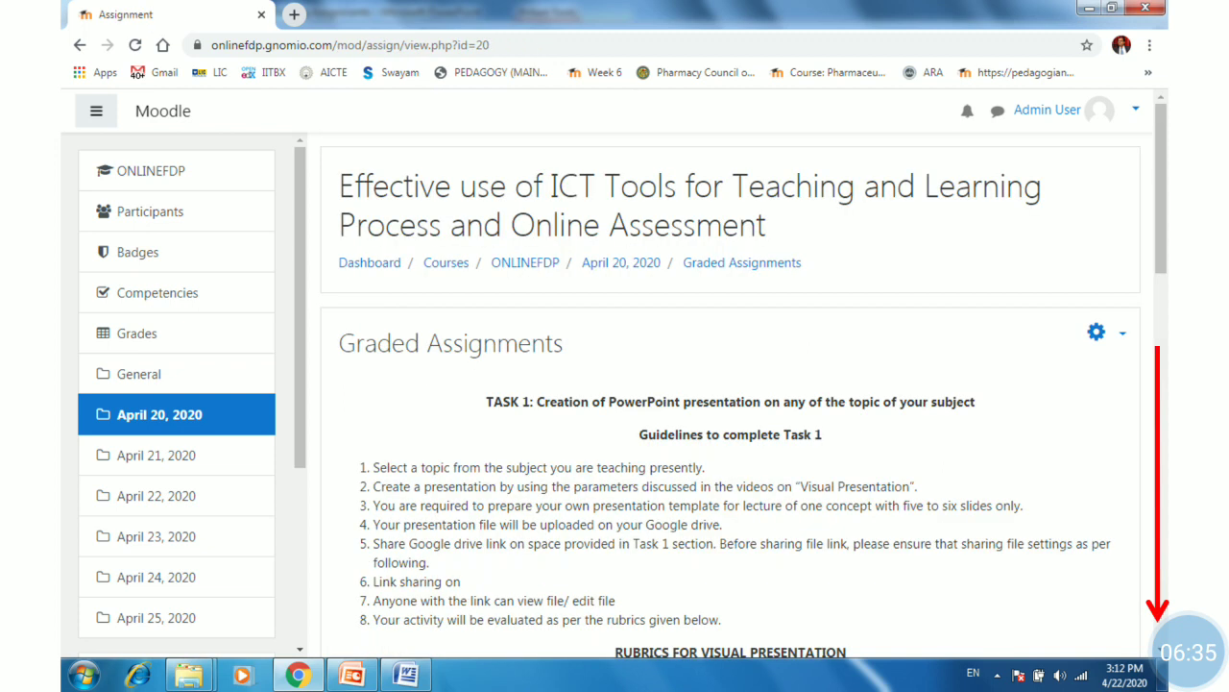
# - Scroll down the Graded Assignments page to head back to the course
pyautogui.scroll(-15, 730, 385)
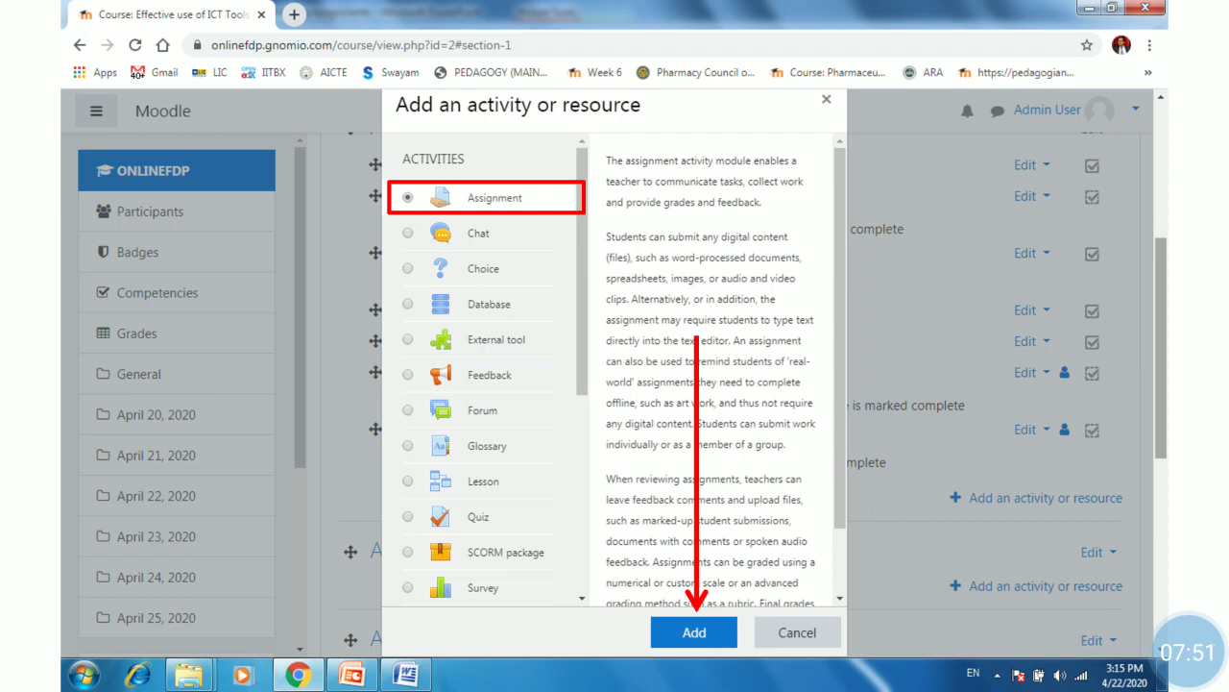
# - Add the chosen Assignment activity to the course
pyautogui.click(694, 632)
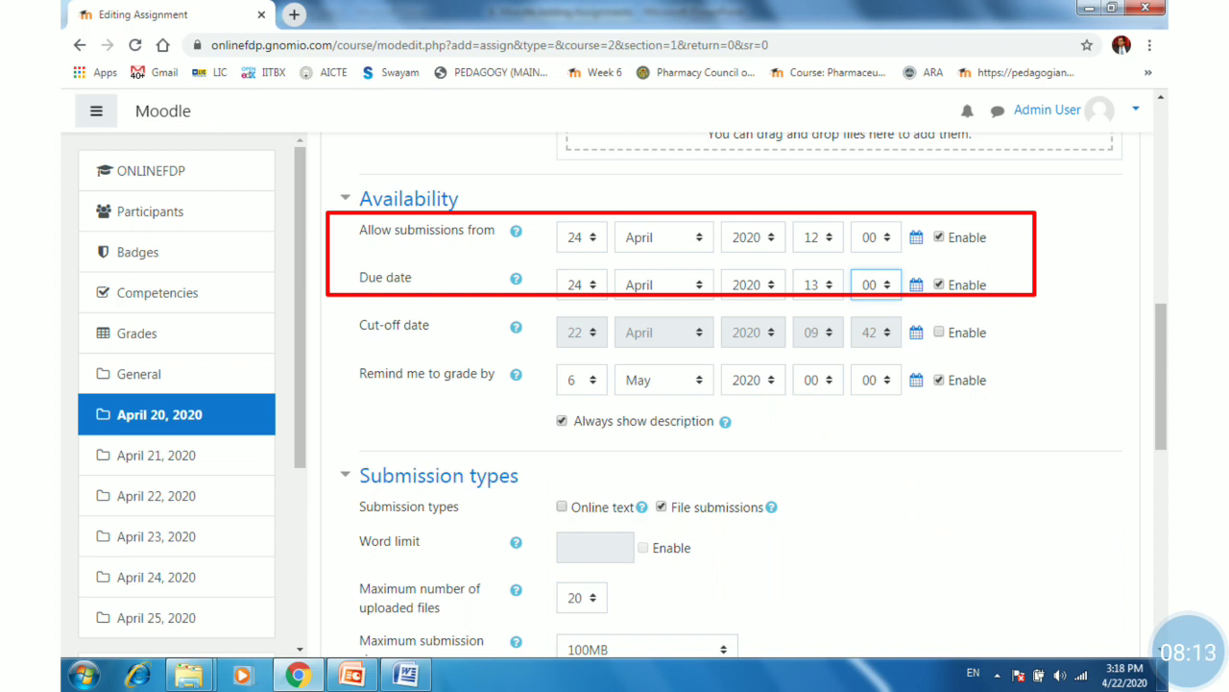
# - Bring the submission types into view and open the maximum uploaded files choices
pyautogui.press('Right')
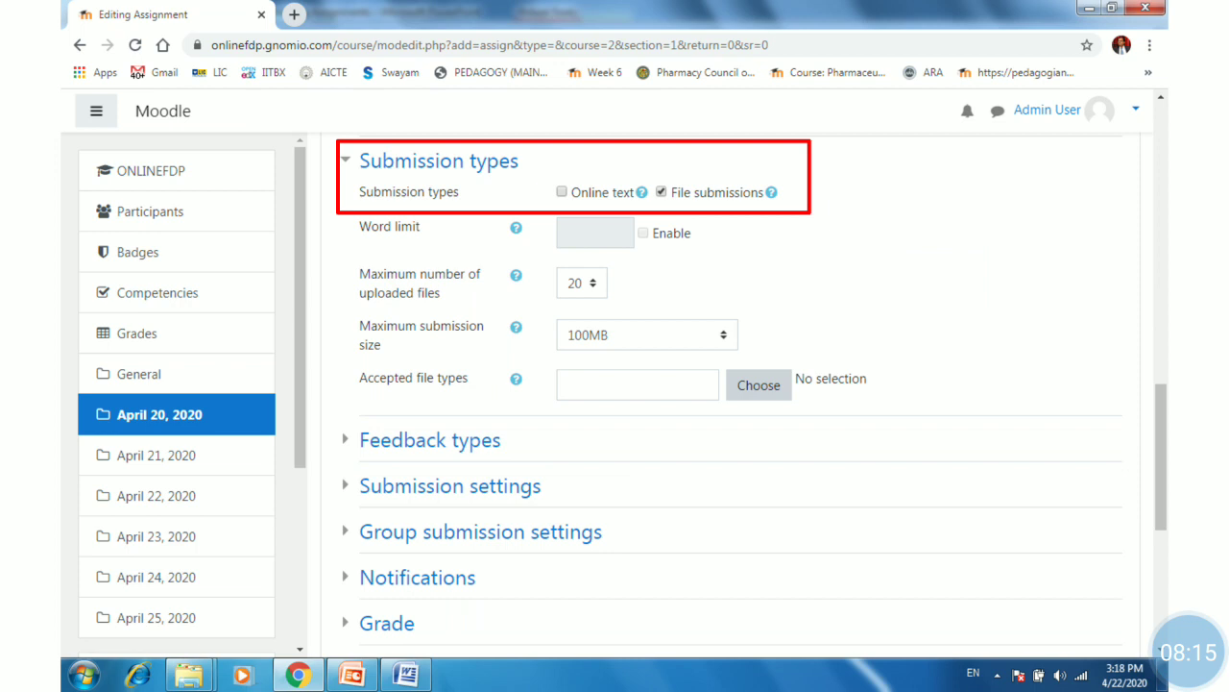
pyautogui.press('Right')
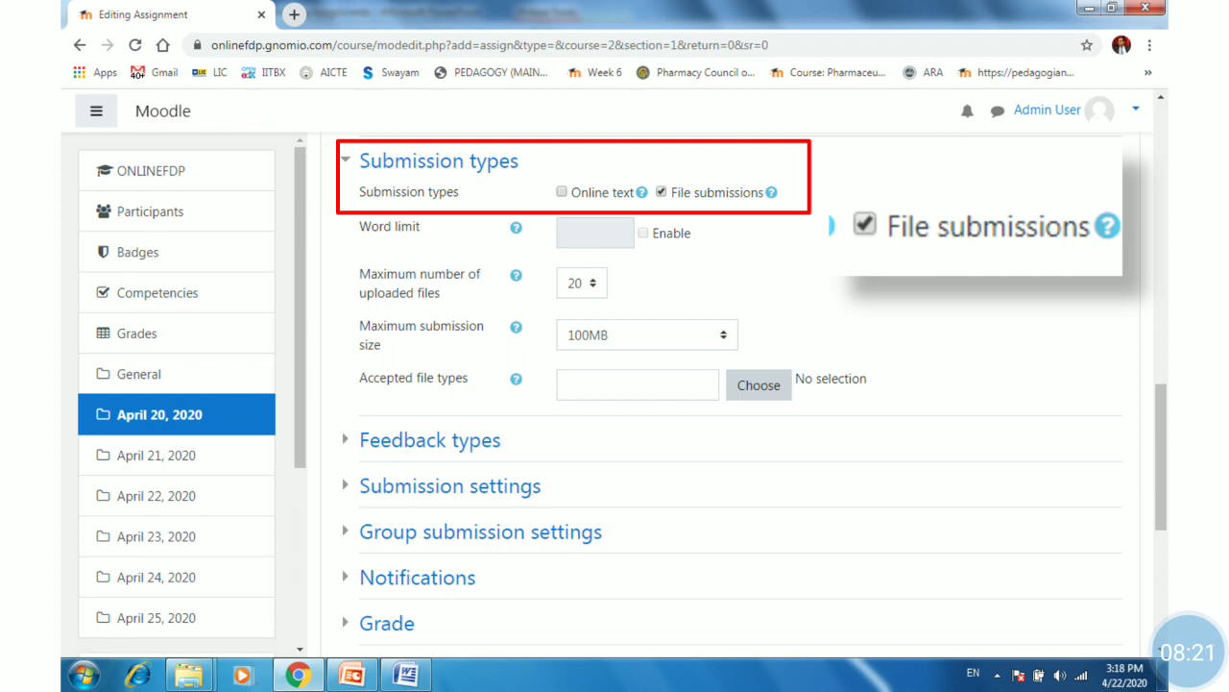
pyautogui.click(581, 282)
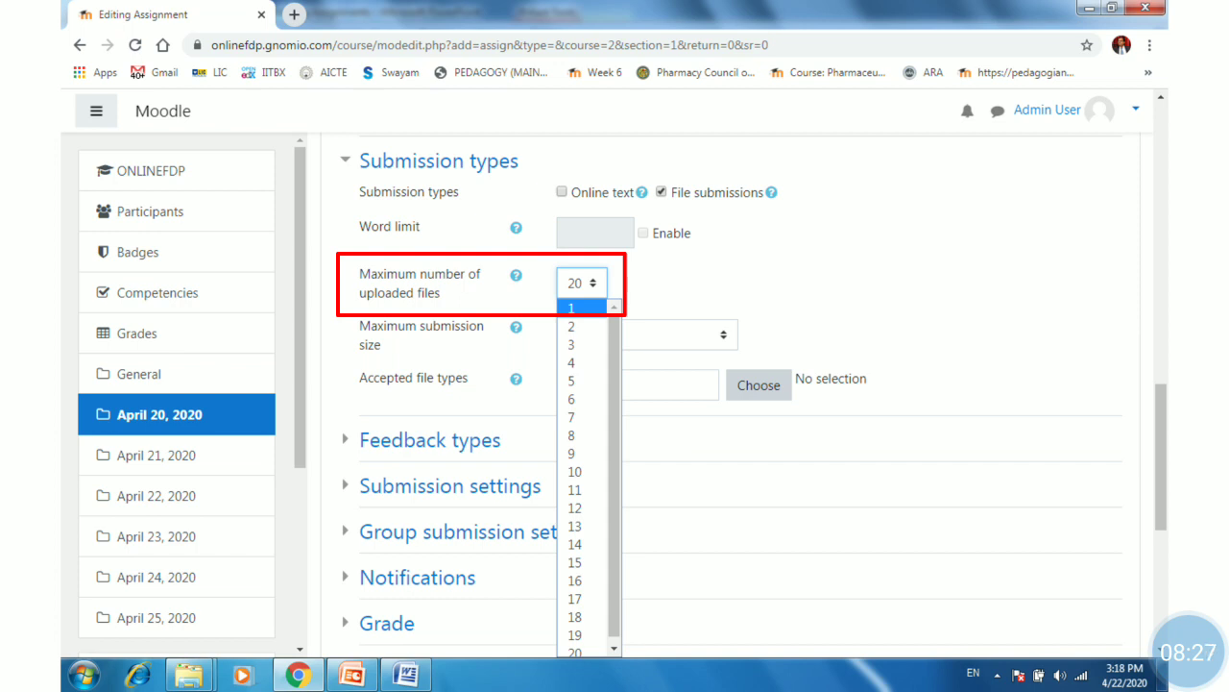
# - Limit uploads to 1 file and start choosing PDF as the accepted file type
pyautogui.press('Return')
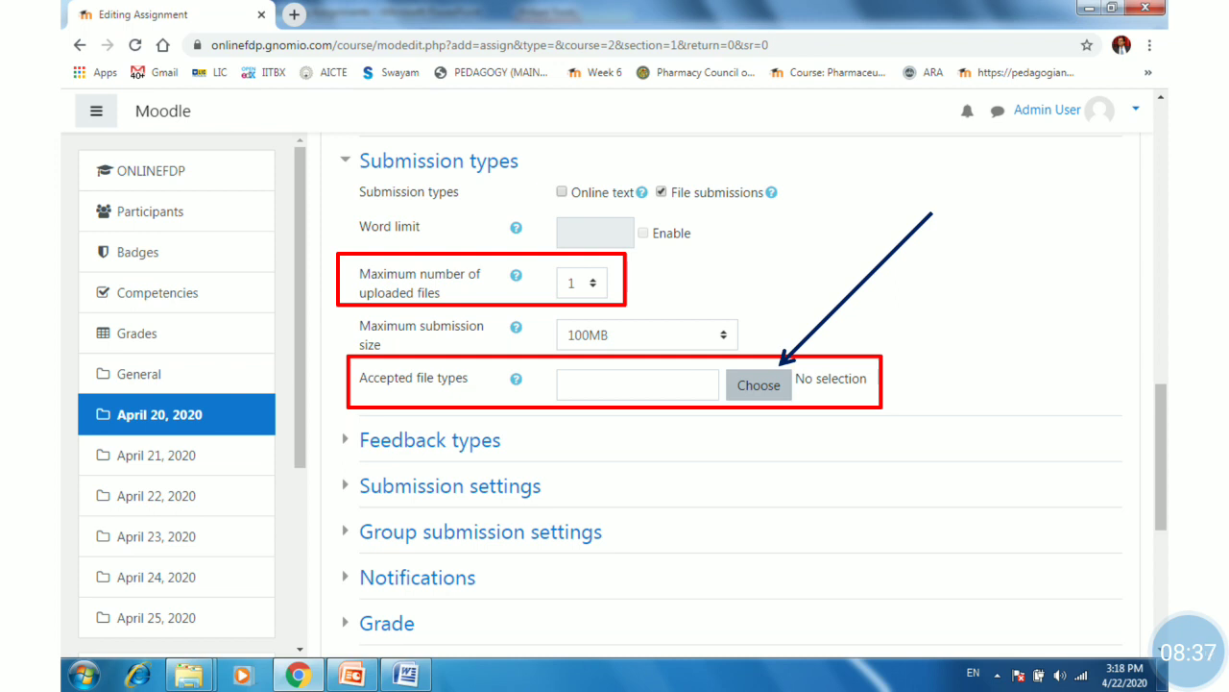
pyautogui.click(759, 384)
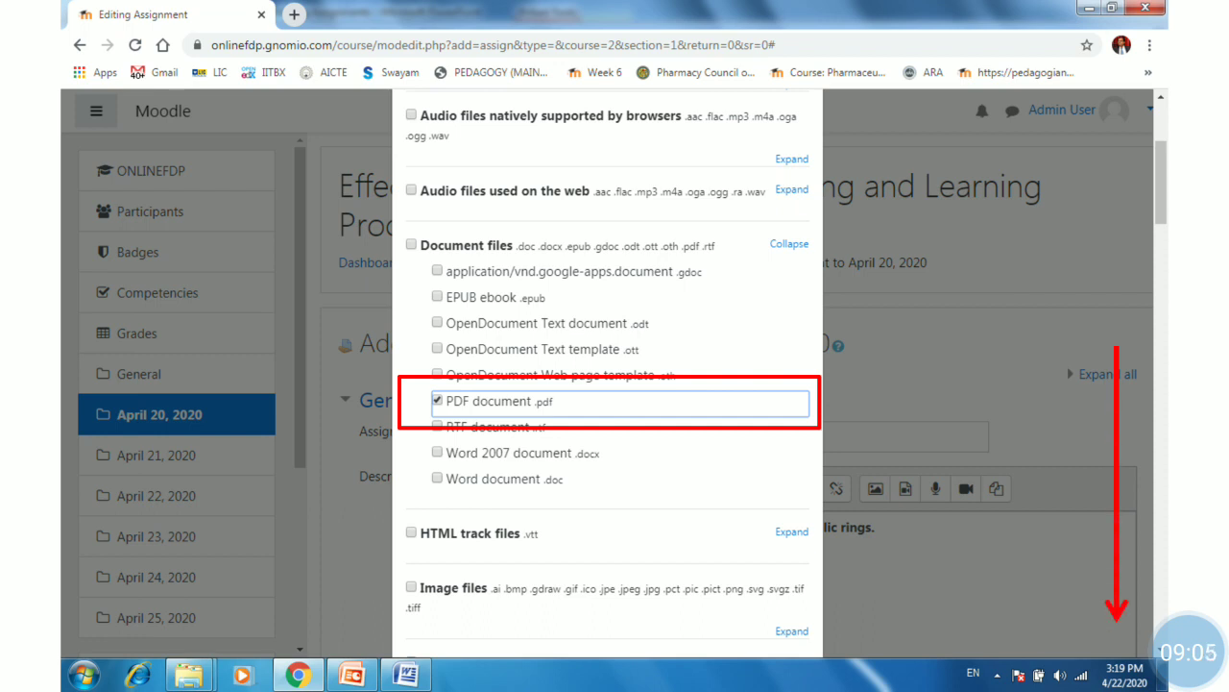
# - Scroll down to the Submission settings after accepting only .pdf files
pyautogui.scroll(-15, 607, 365)
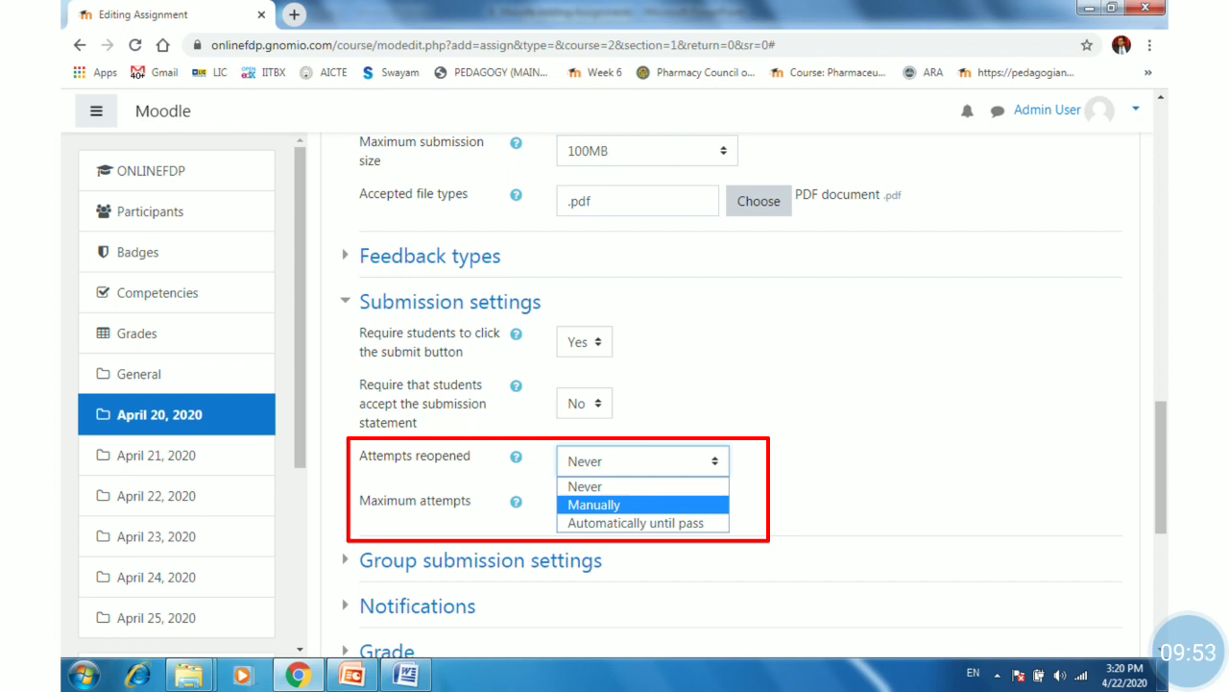
# - Set Attempts reopened to Manually and Maximum attempts to 1
pyautogui.click(594, 504)
pyautogui.click(603, 506)
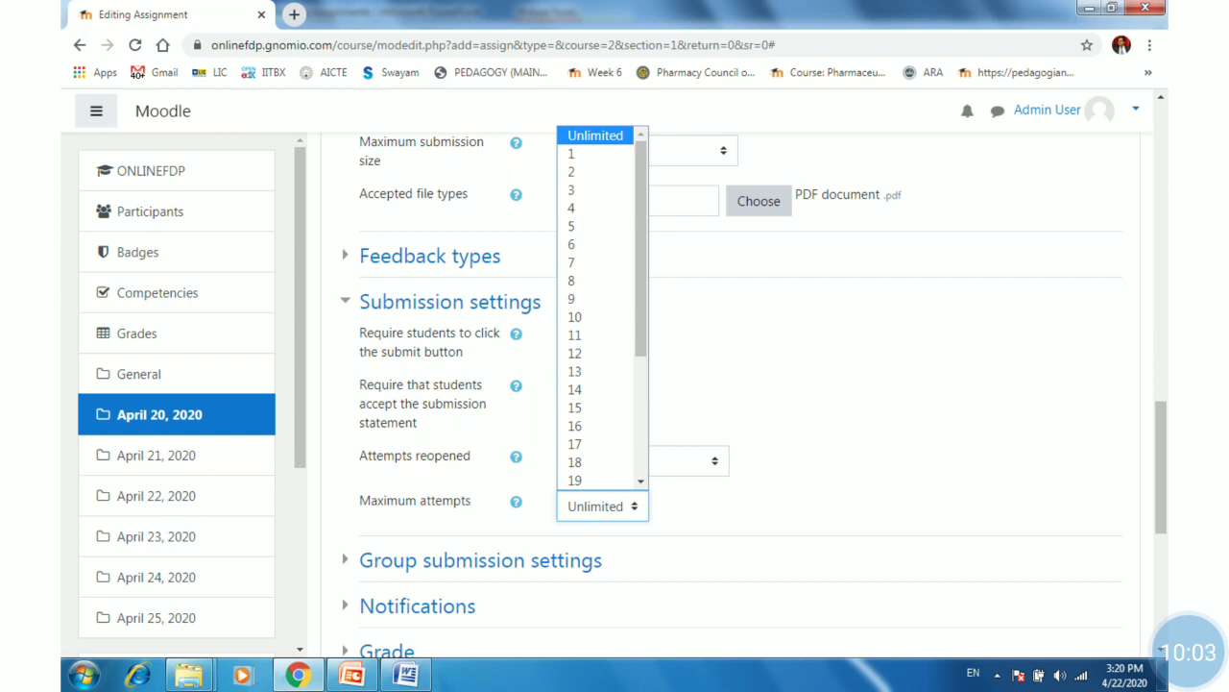
pyautogui.click(571, 154)
pyautogui.scroll(-4, 730, 384)
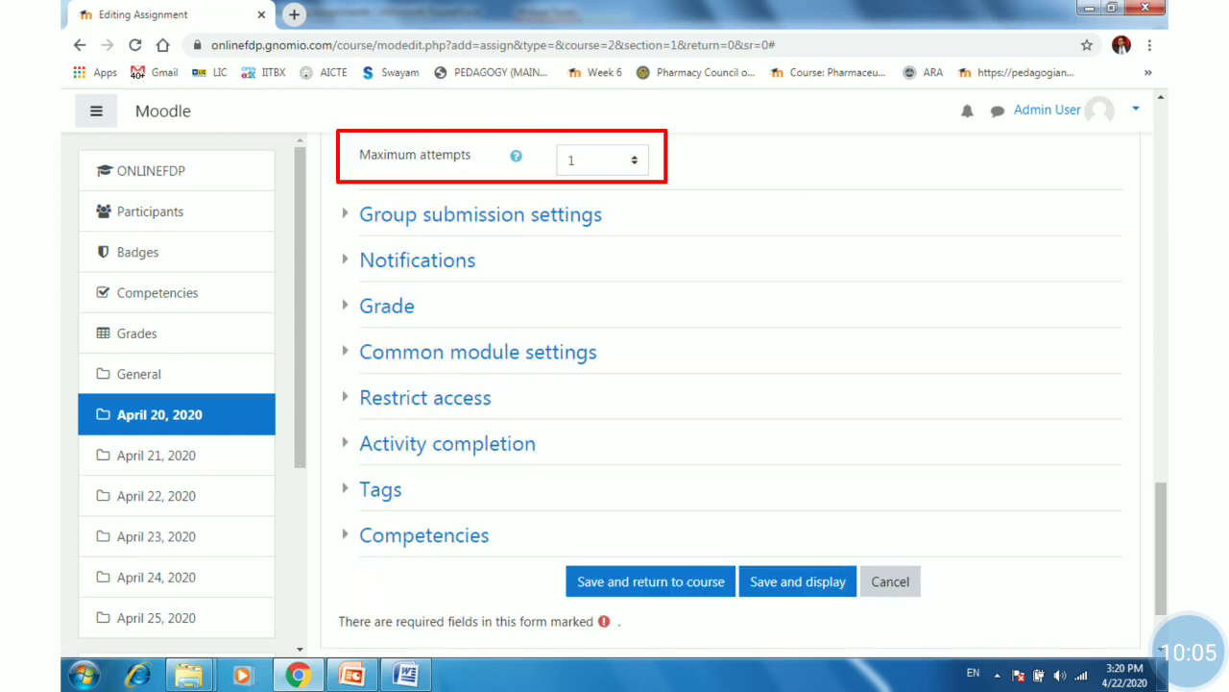